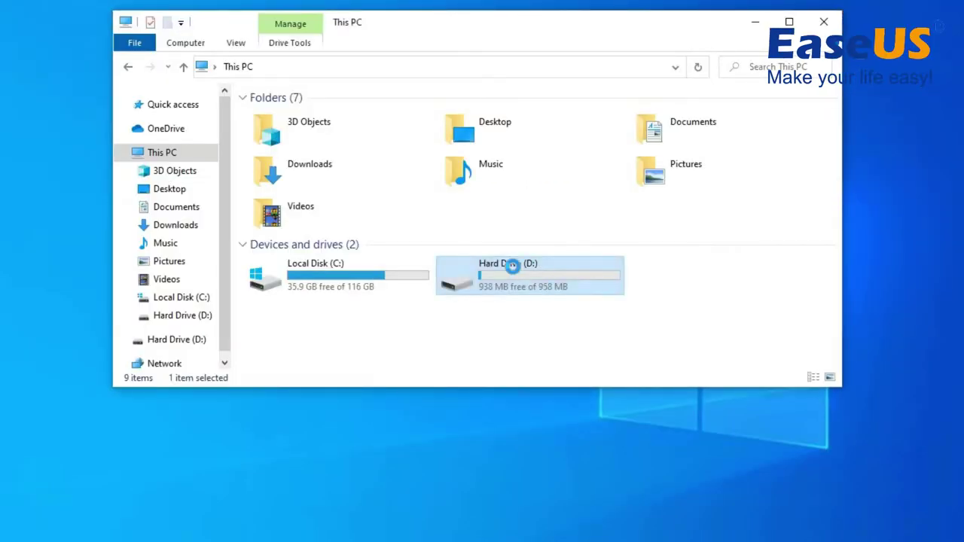
Bring up the Format dialog for Hard Drive (D:) from This PC.
right_click(512, 266)
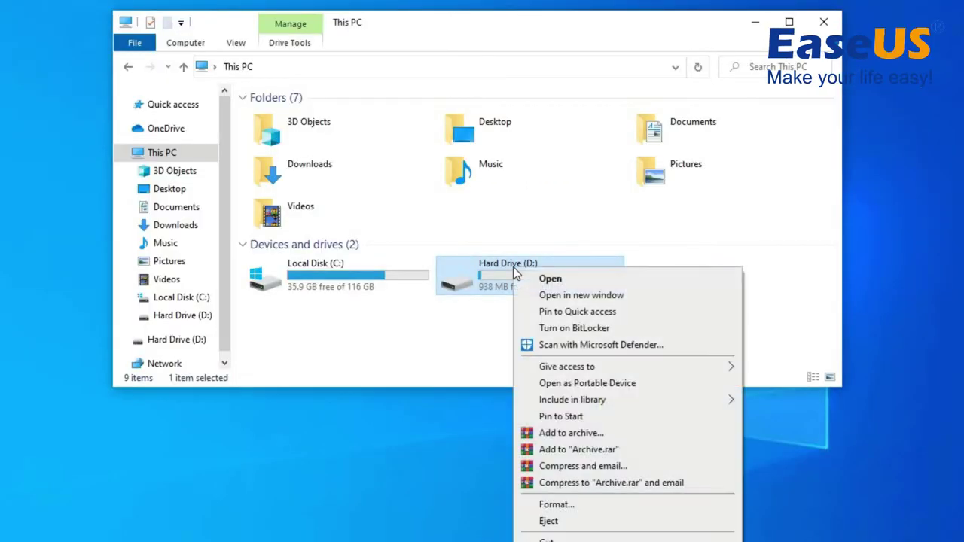
left_click(558, 506)
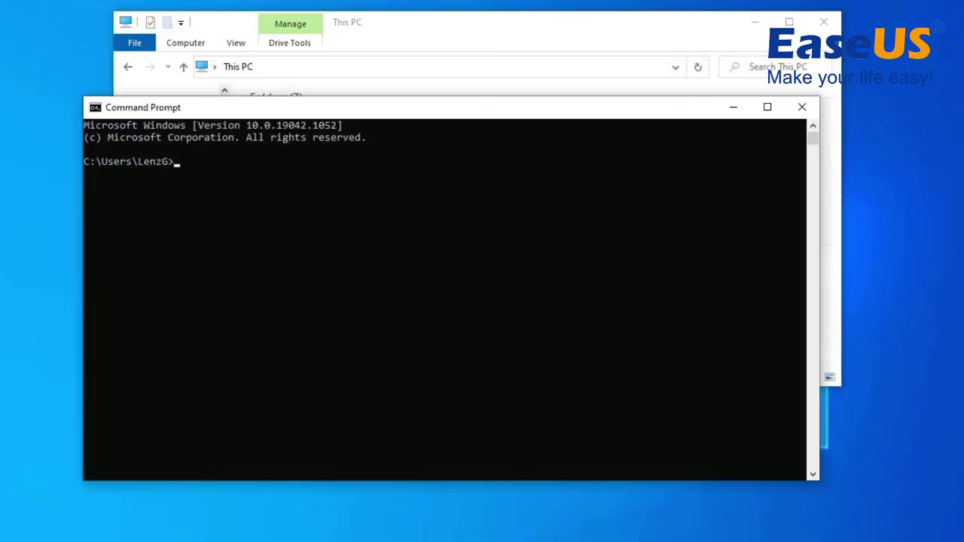
Start DiskPart and list the volumes, showing Hard Drive as Volume 4, letter D, 959 MB.
type("di")
type("skpart")
key("Return")
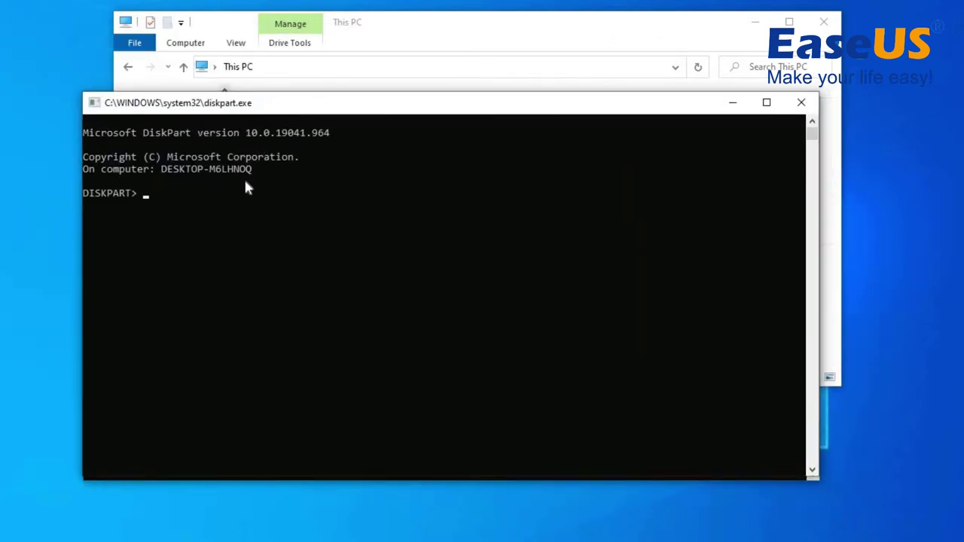
type("li")
type("stdisk")
key("Return")
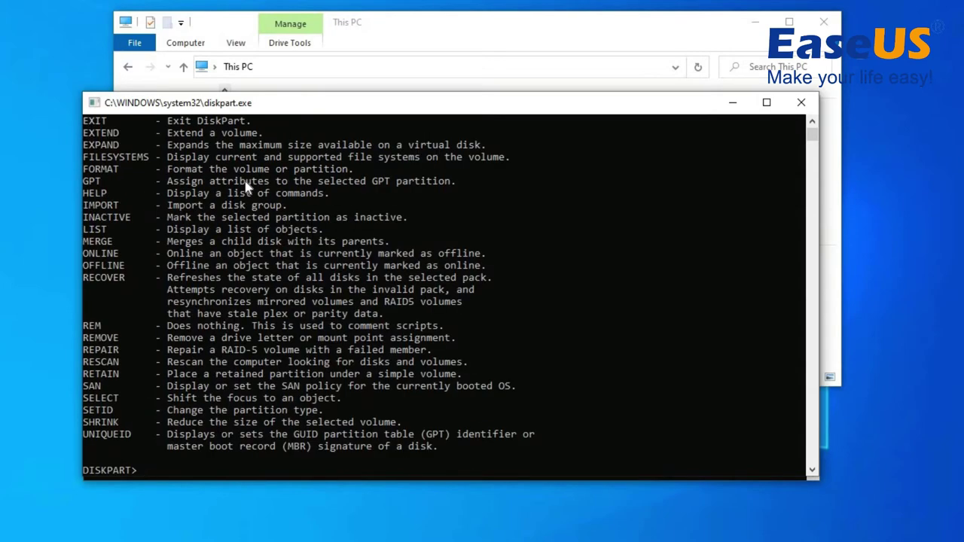
type("list ")
type("volume")
key("Return")
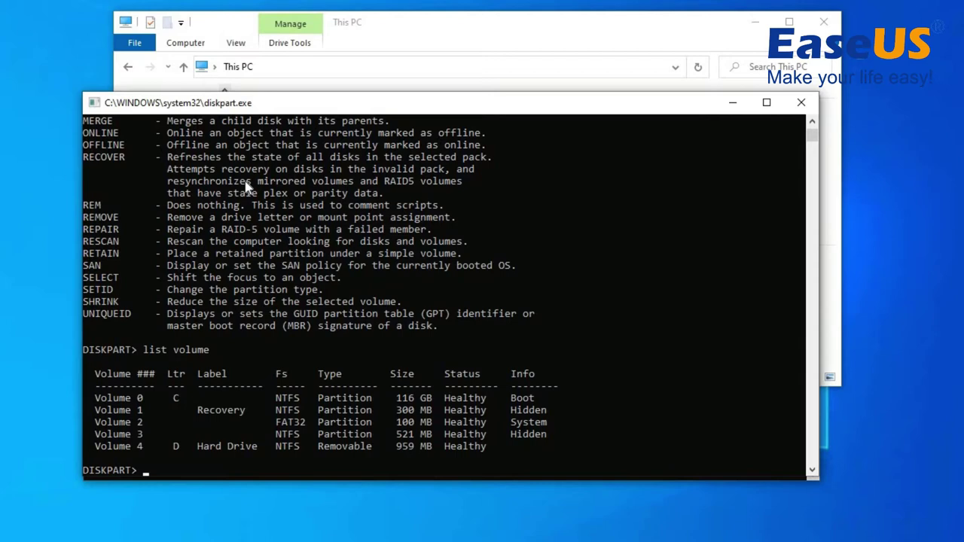
Select volume 4 in DiskPart after checking the drive in This PC.
type("select")
type(" volu")
type("me 4")
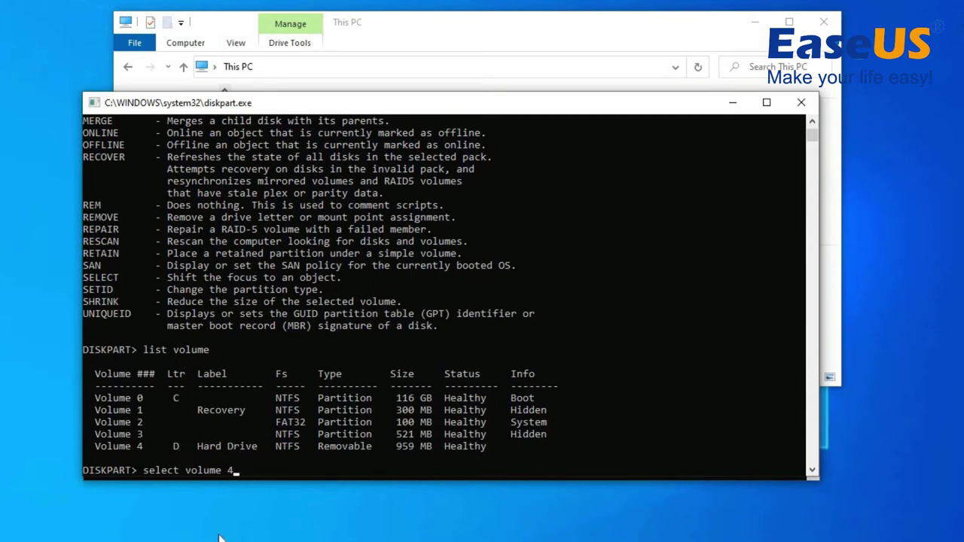
key("alt+Tab")
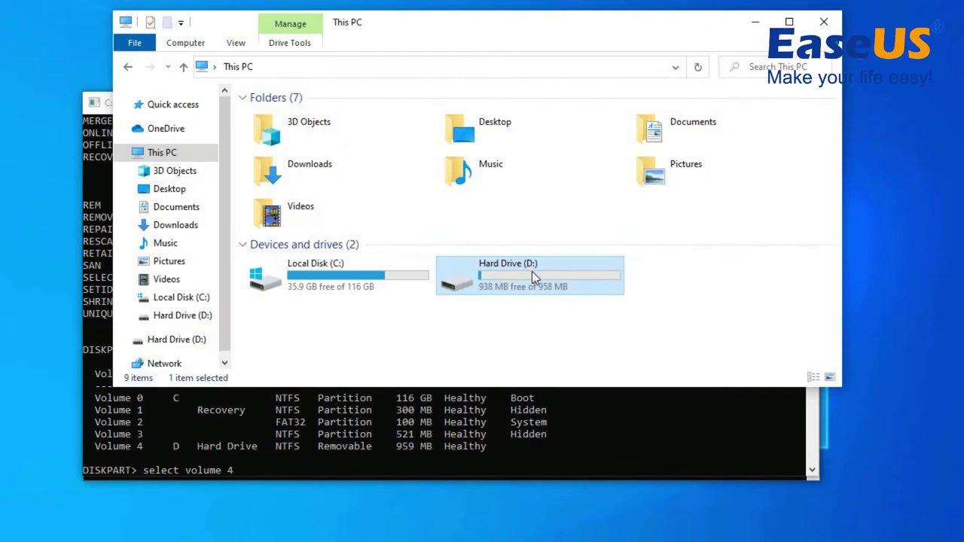
left_click(755, 21)
key("Return")
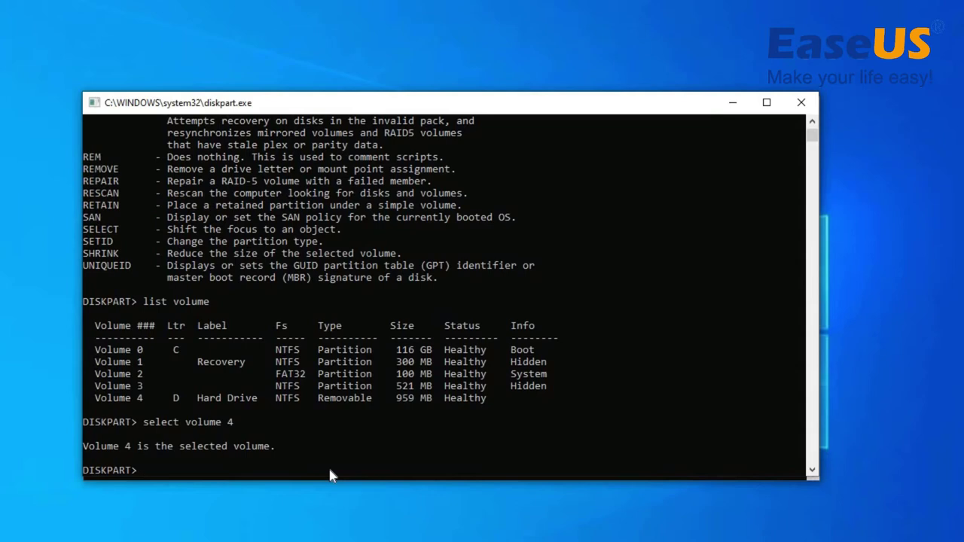
Quick-format volume 4 as NTFS with 'format fs=ntfs quick' and exit DiskPart.
type("form")
type("at fs")
type("=")
type("n")
type("tfs ")
type("quick")
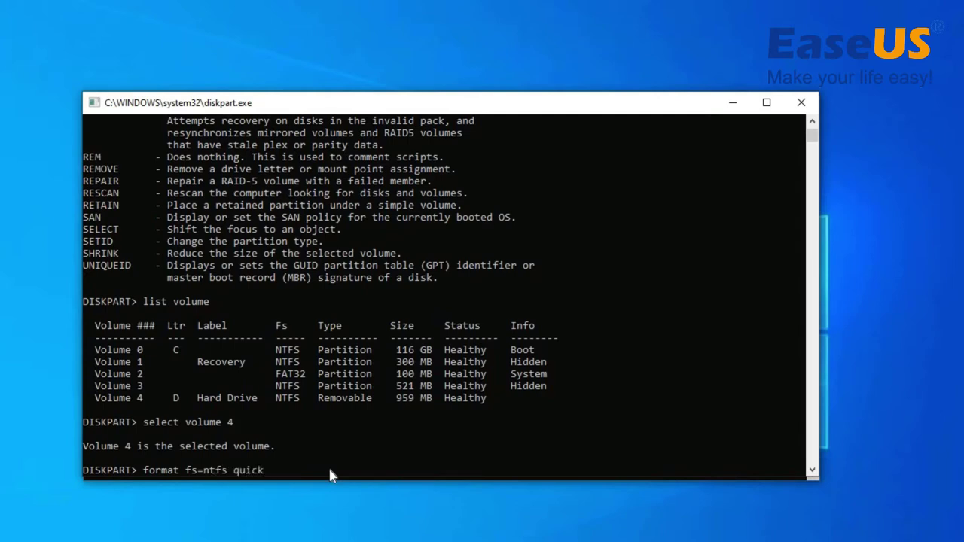
key("Return")
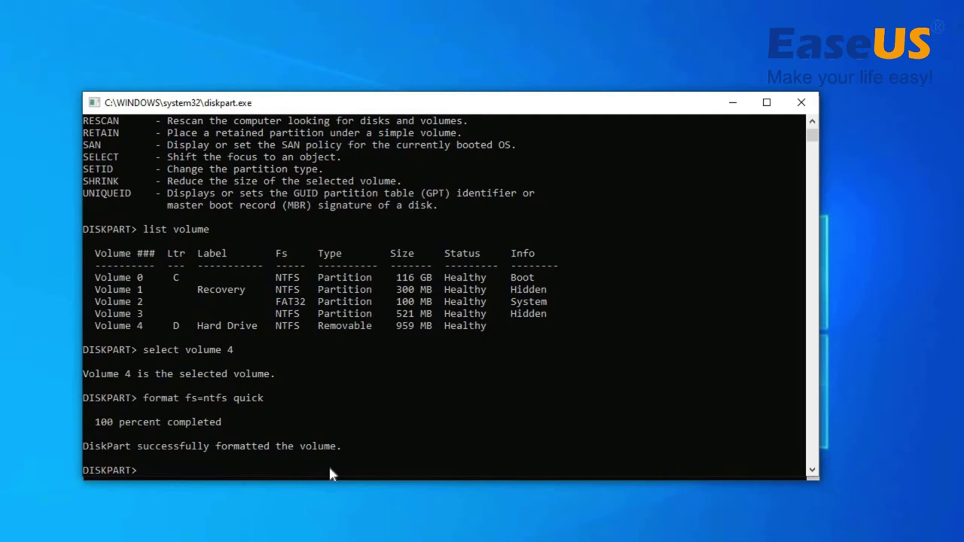
type("e")
type("xit")
key("Return")
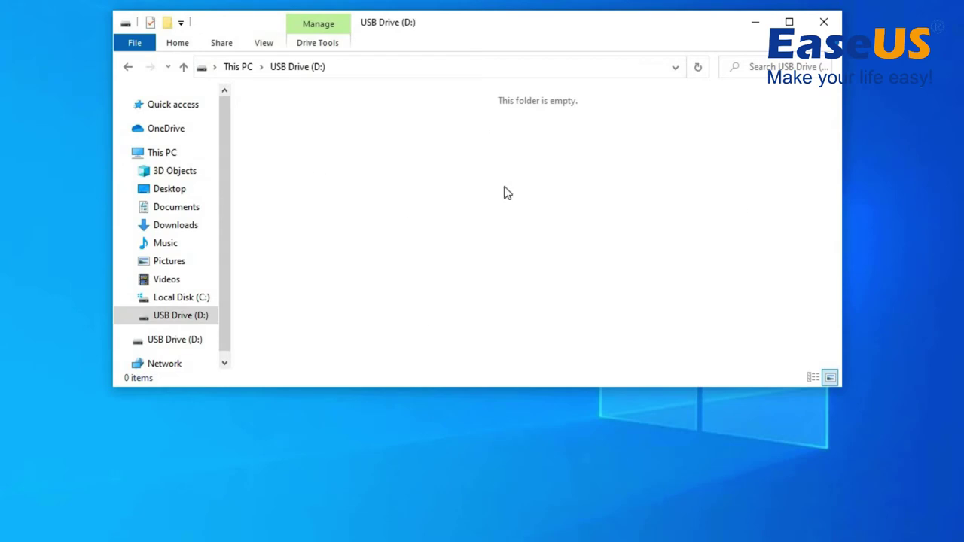
Return to the This PC overview in File Explorer.
left_click(179, 152)
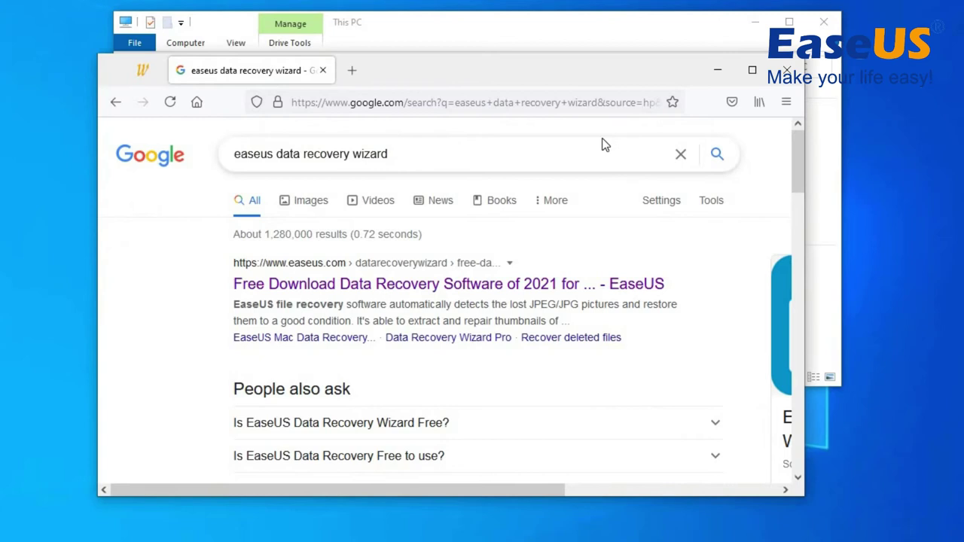
View the EaseUS Data Recovery Wizard Free 14.2 download page, then close Firefox.
left_click(293, 289)
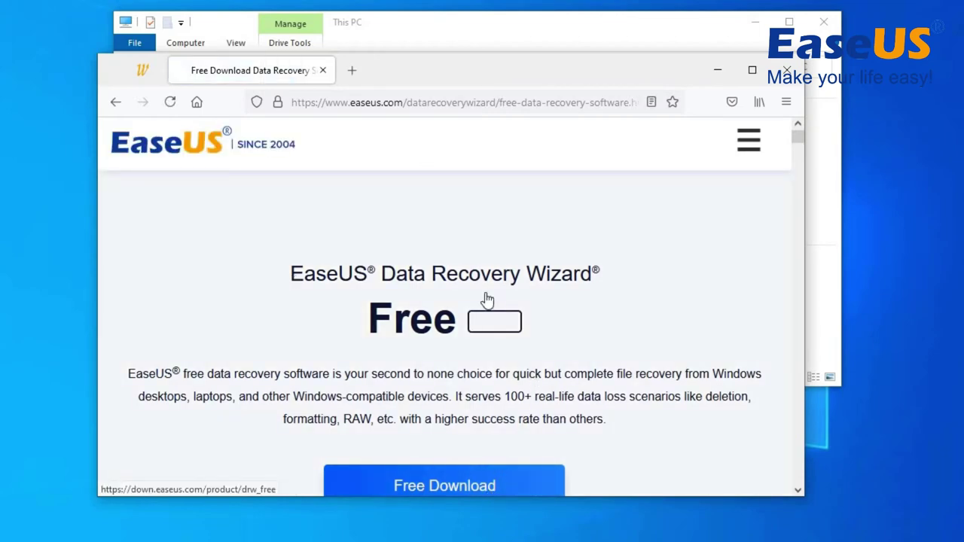
scroll(490, 273, "down", 2)
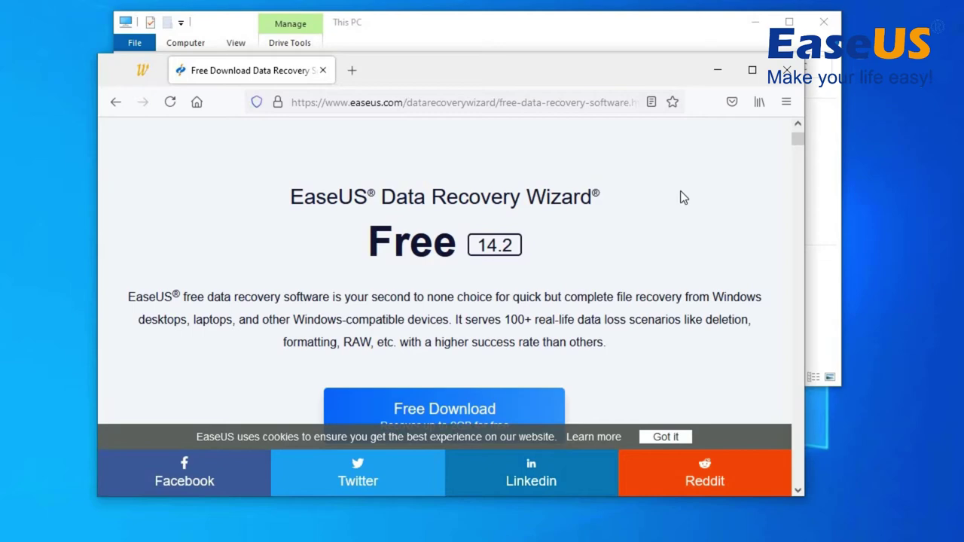
scroll(666, 195, "down", 5)
scroll(758, 122, "up", 5)
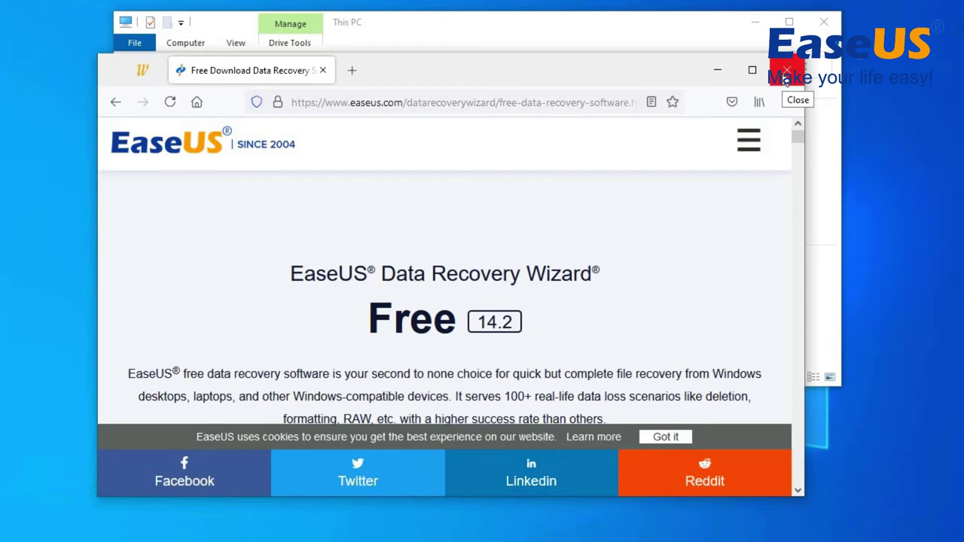
left_click(787, 75)
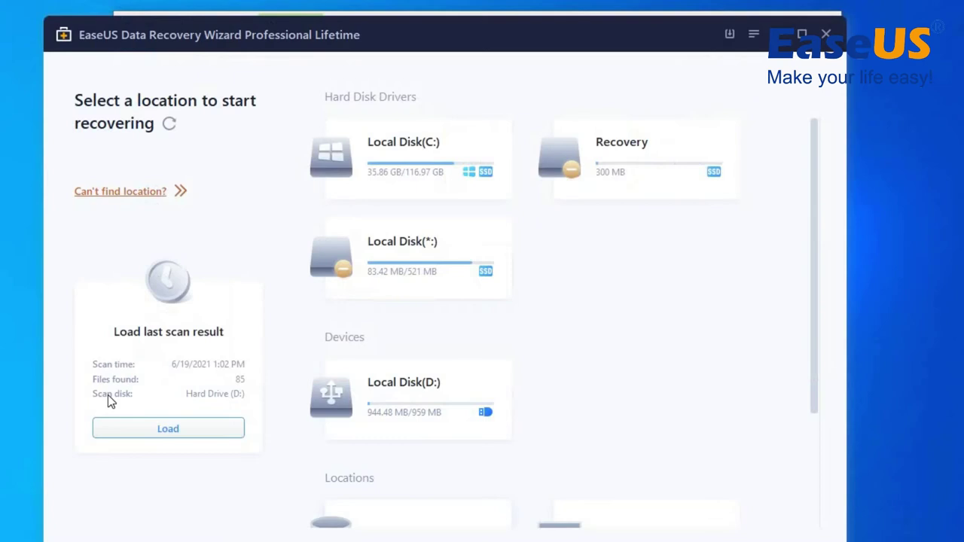
mouse_move(418, 399)
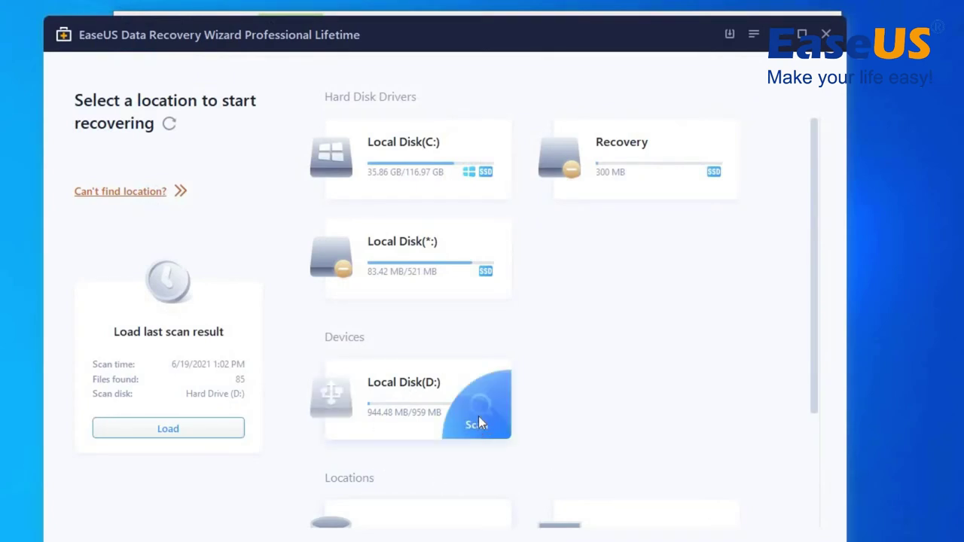
Scan Local Disk(D:) for lost files, finding 78 files totalling 359.14 MB.
scroll(475, 414, "down", 1)
scroll(452, 399, "up", 1)
left_click(457, 396)
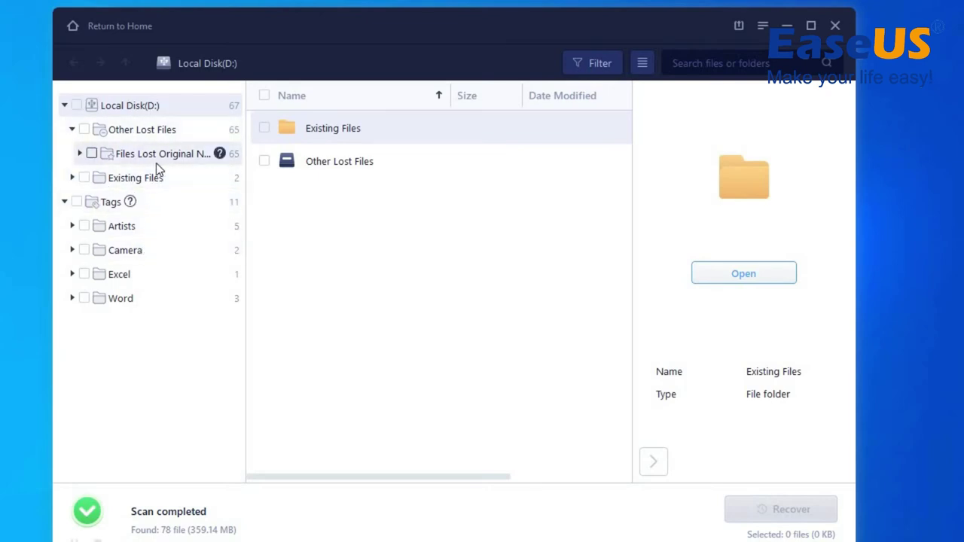
Browse Other Lost Files and the Word tag, and preview the Word document LenzG_2021-04-09.
double_click(323, 163)
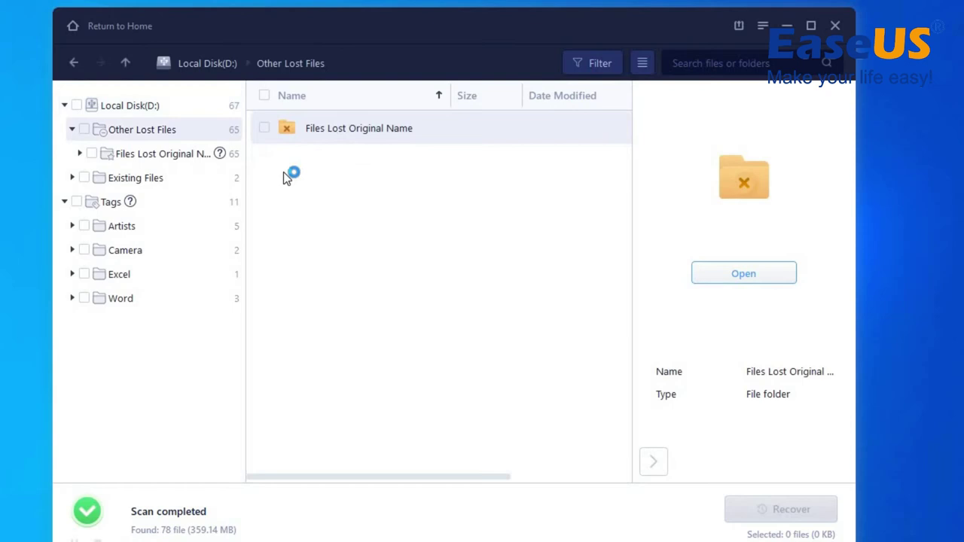
double_click(320, 132)
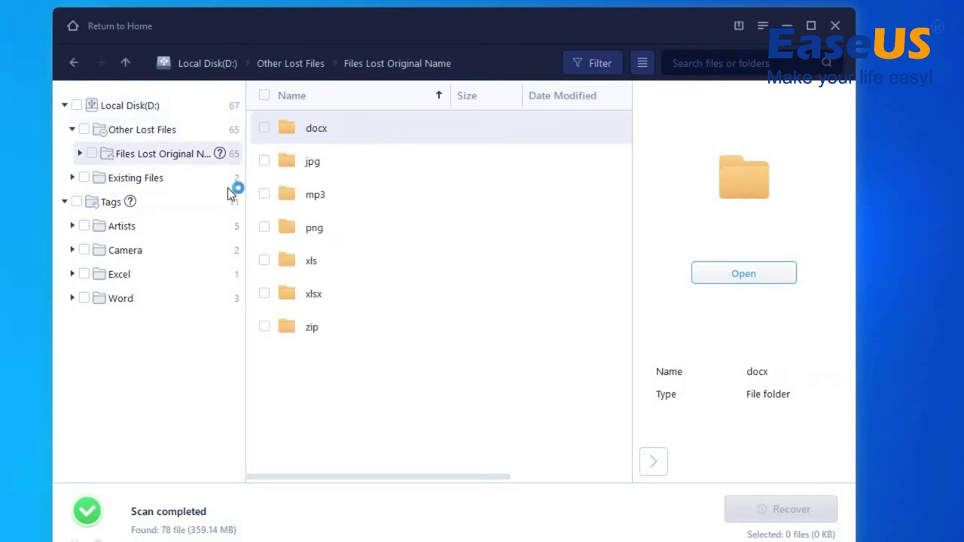
left_click(335, 329)
double_click(325, 329)
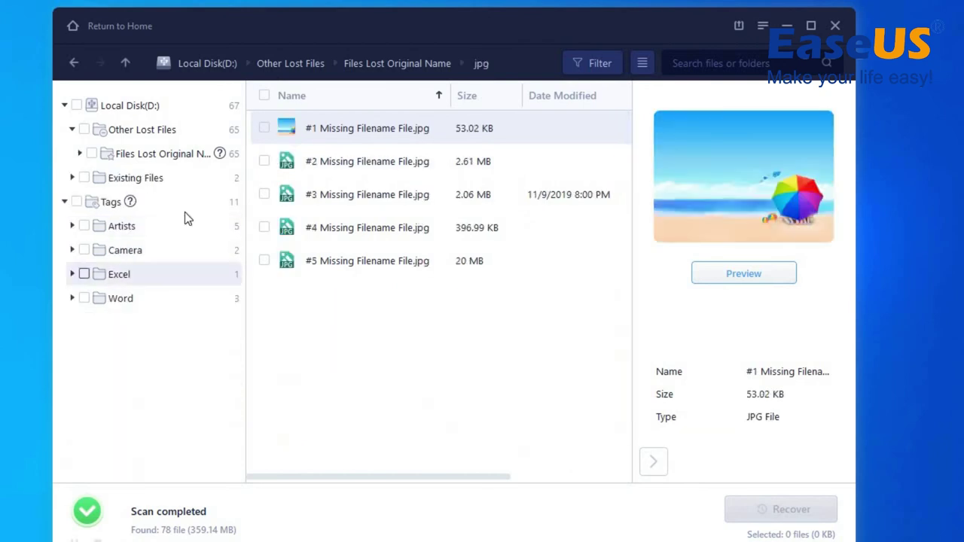
left_click(121, 298)
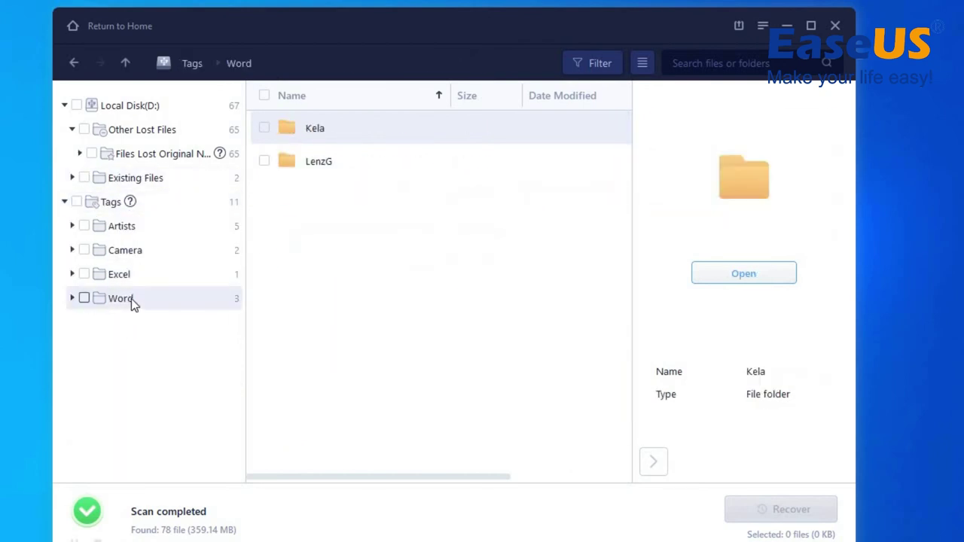
double_click(319, 171)
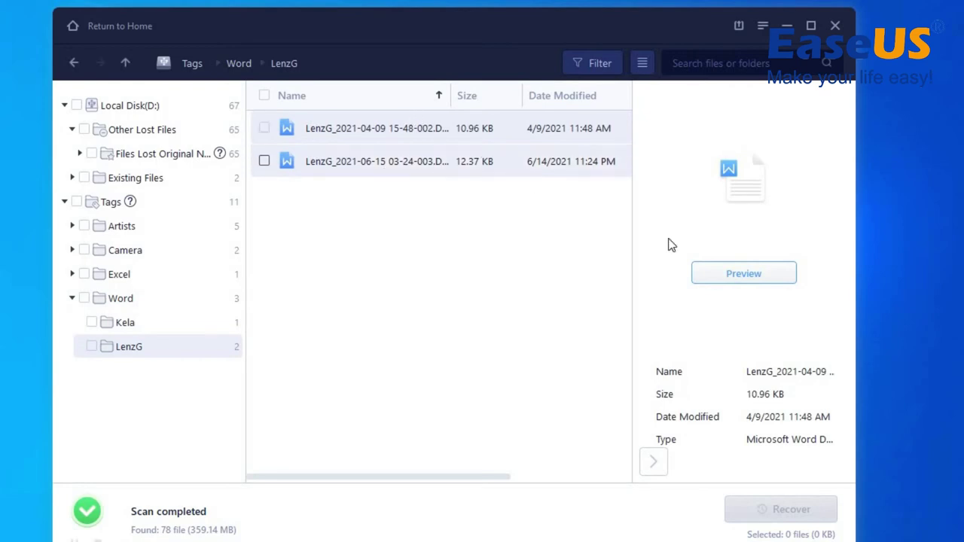
left_click(722, 276)
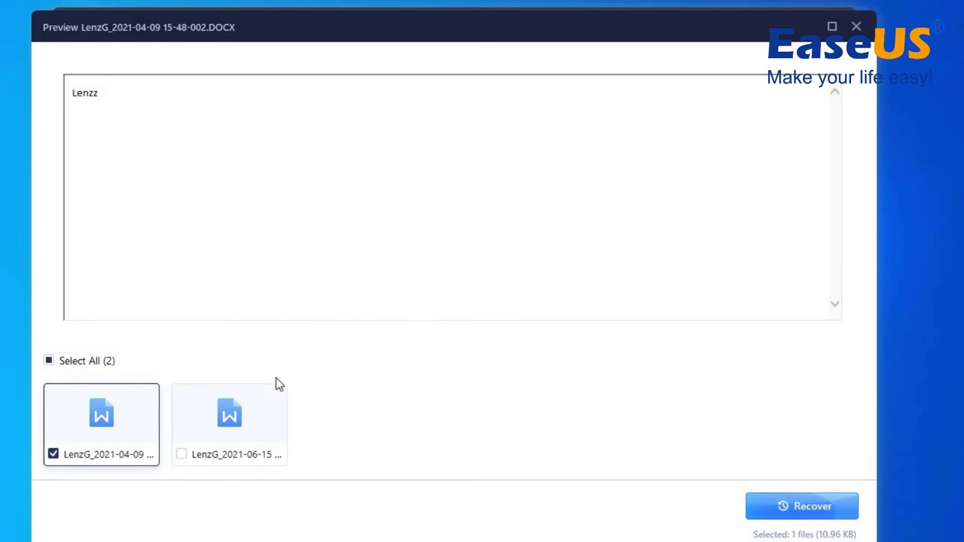
Preview the second Word document full screen, then the Tracy spreadsheet under the Excel tag.
left_click(257, 384)
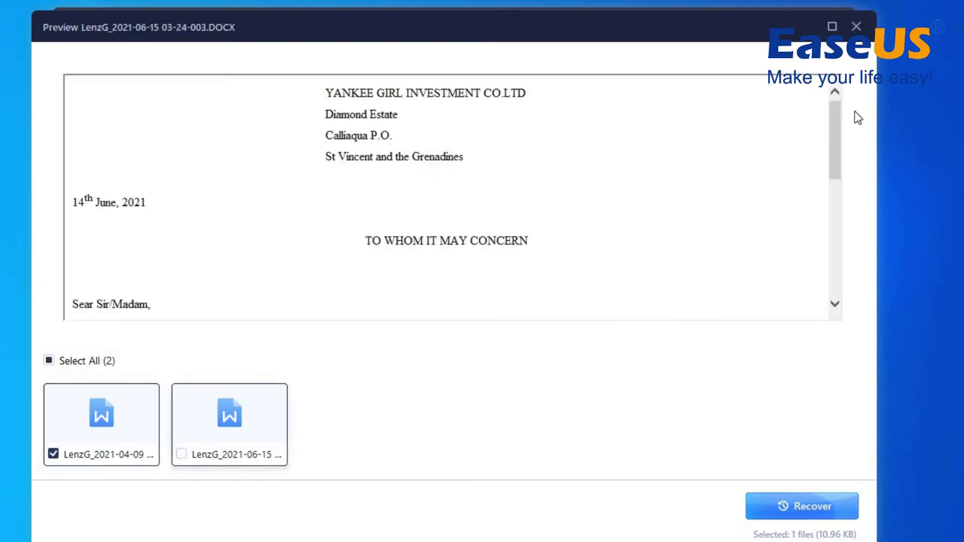
mouse_move(833, 148)
left_mouse_down()
mouse_move(826, 258)
mouse_move(834, 128)
left_mouse_up()
left_click(832, 27)
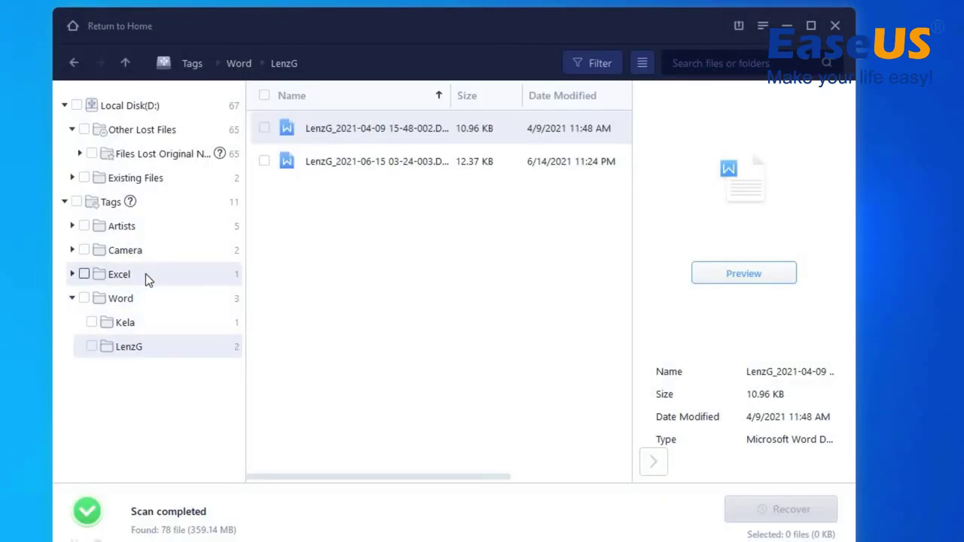
left_click(144, 272)
double_click(362, 128)
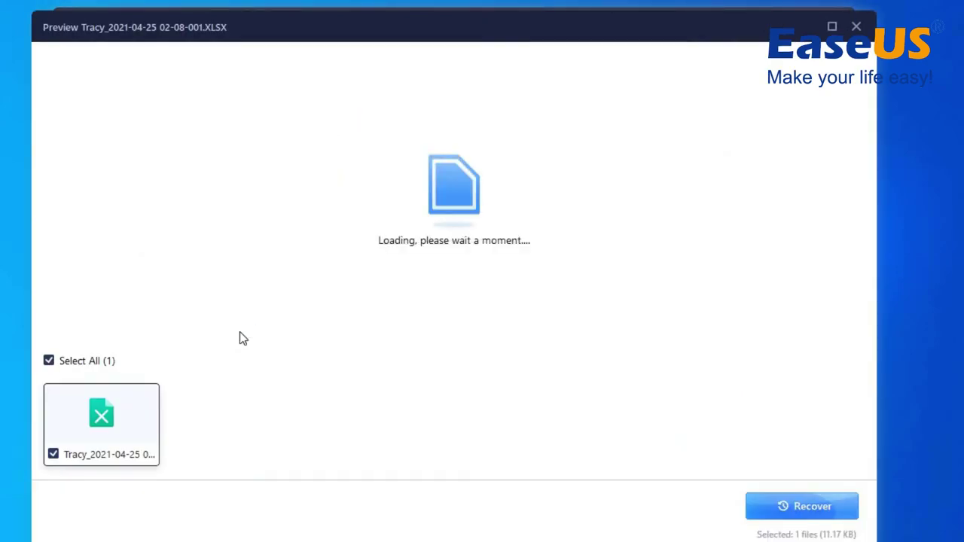
left_click(859, 28)
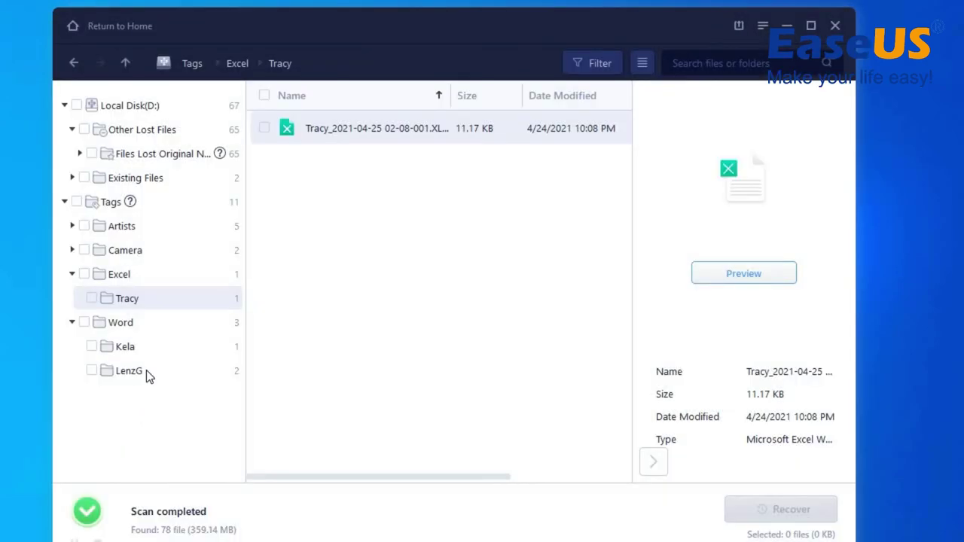
Open the Camera tag's NIKON CORPORATION folder and mark all 67 Local Disk(D:) files.
left_click(125, 250)
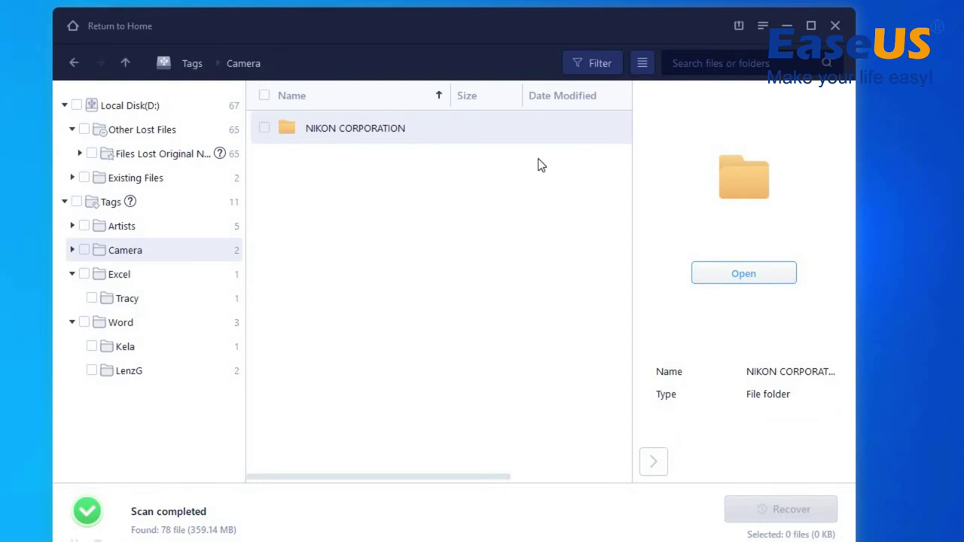
double_click(487, 130)
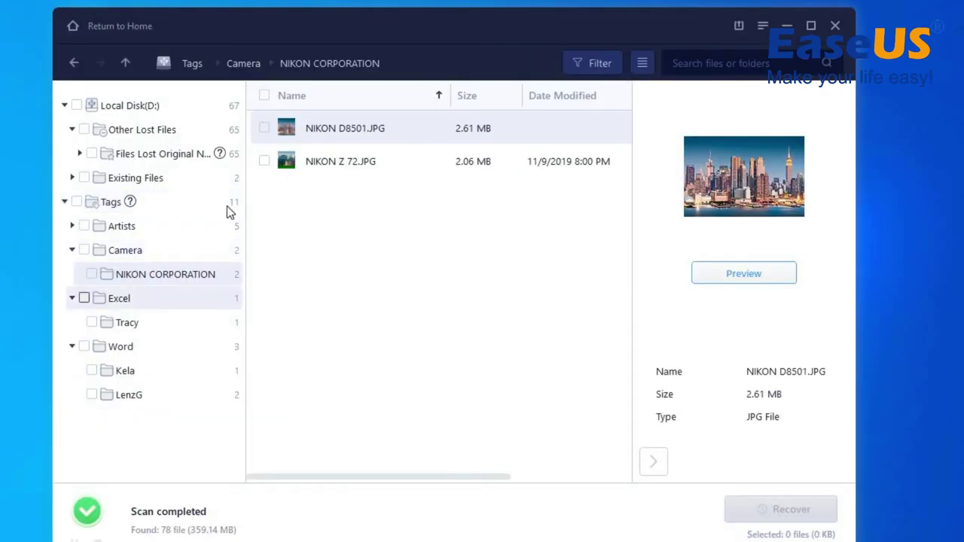
left_click(77, 106)
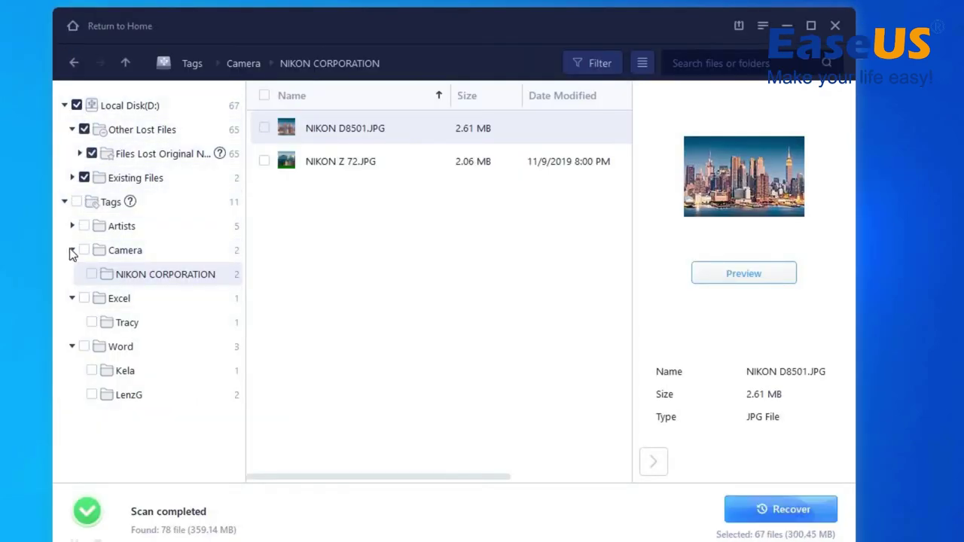
Also mark the Tags files and recover all 78 files to the Desktop.
left_click(78, 203)
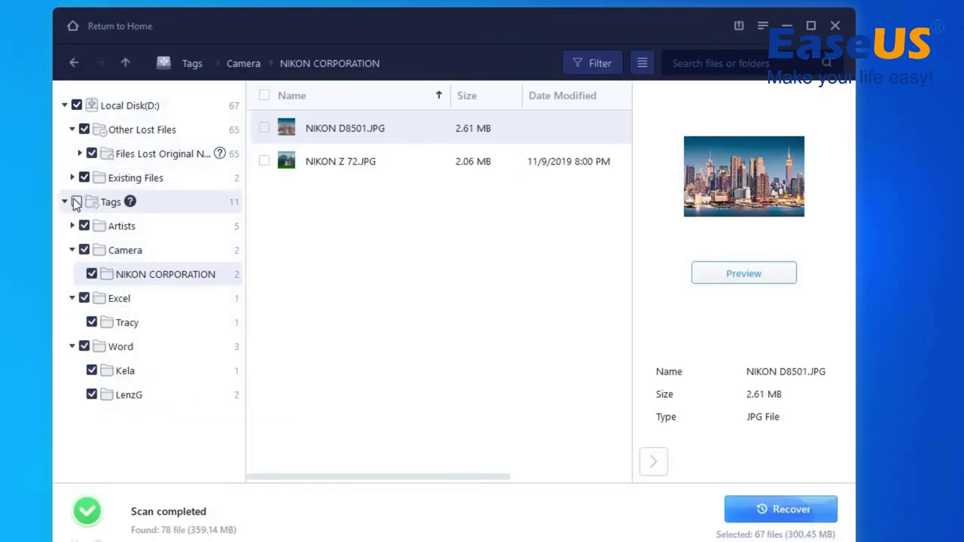
left_click(800, 509)
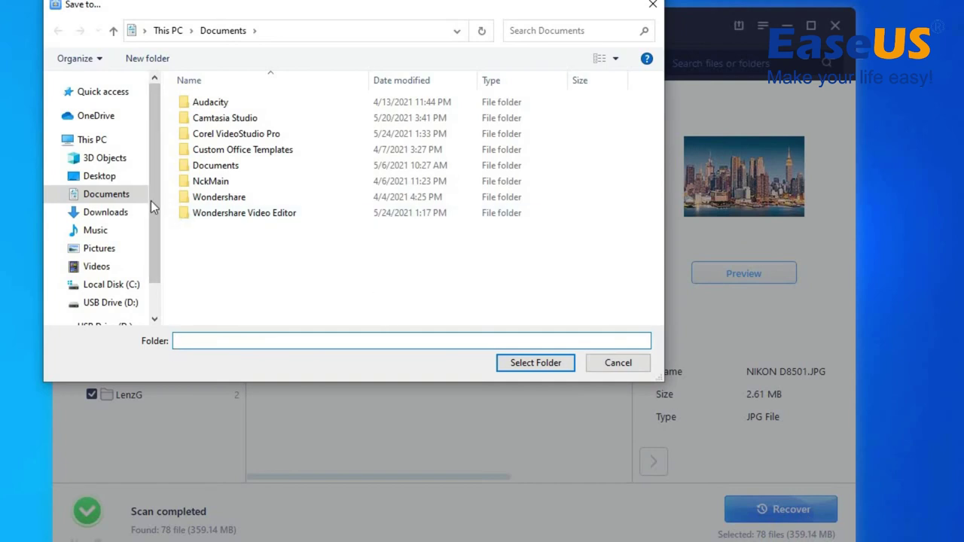
mouse_move(98, 196)
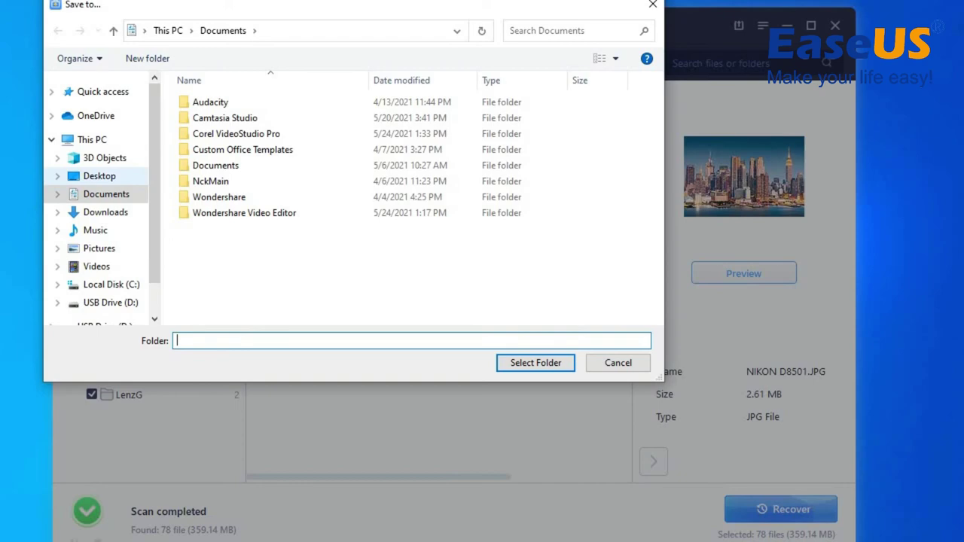
left_click(106, 175)
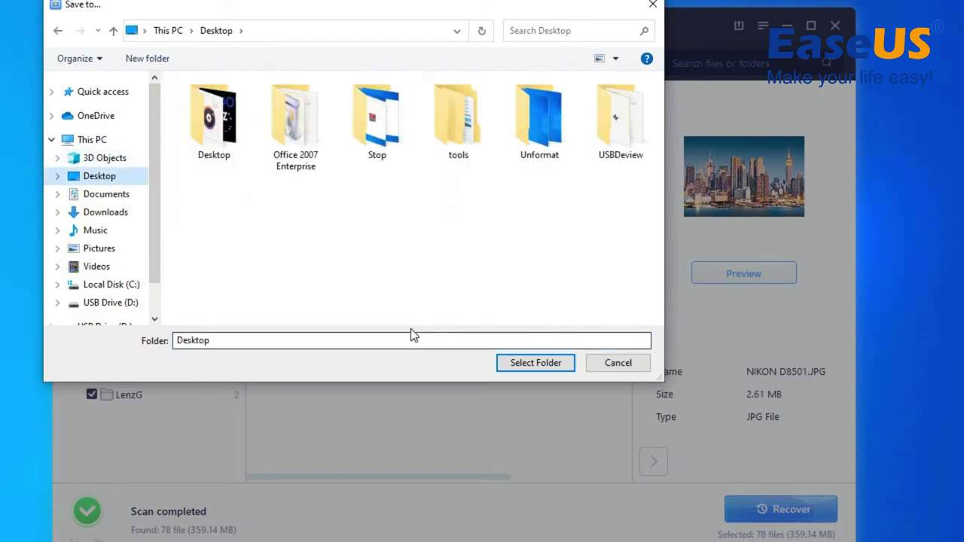
left_click(544, 365)
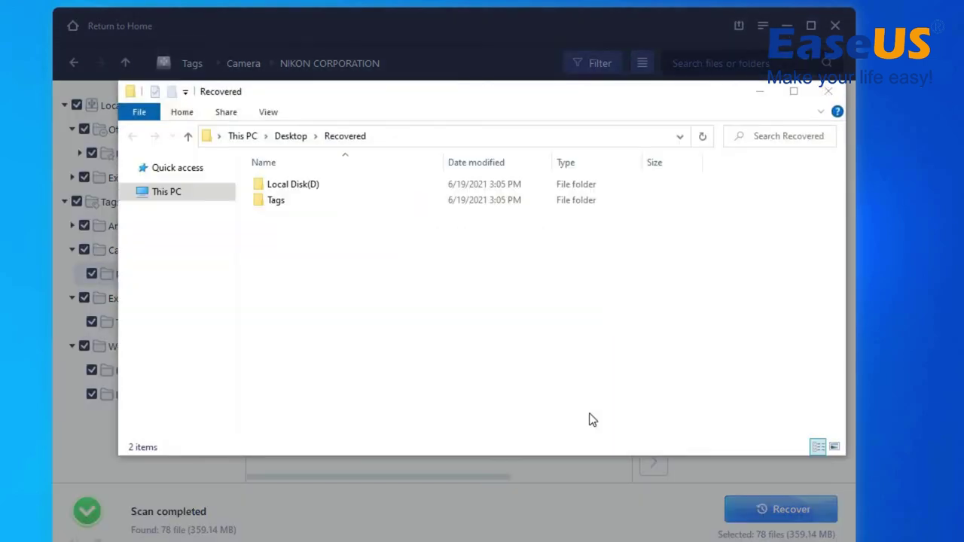
Check the recovered Kela document in Tags > Word, then return to Tags.
double_click(273, 198)
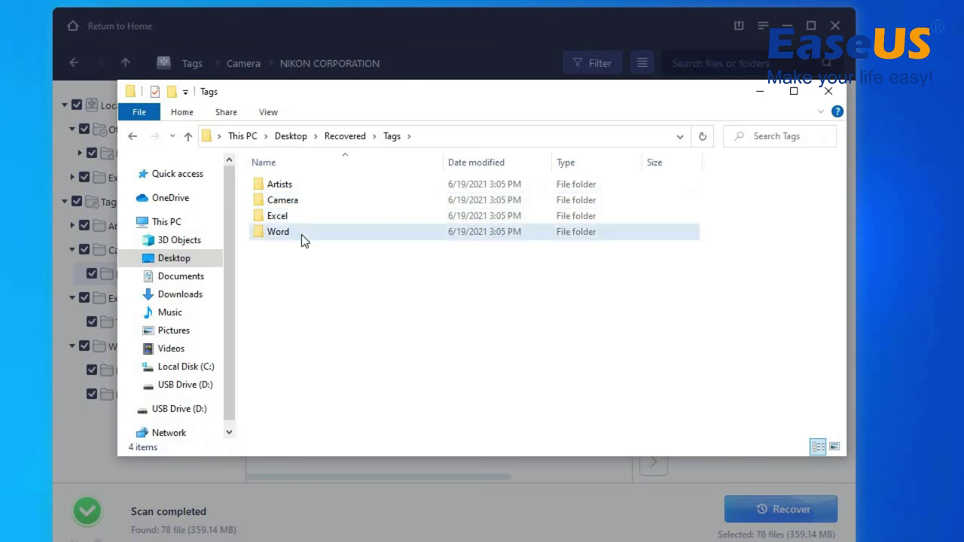
double_click(301, 233)
double_click(280, 184)
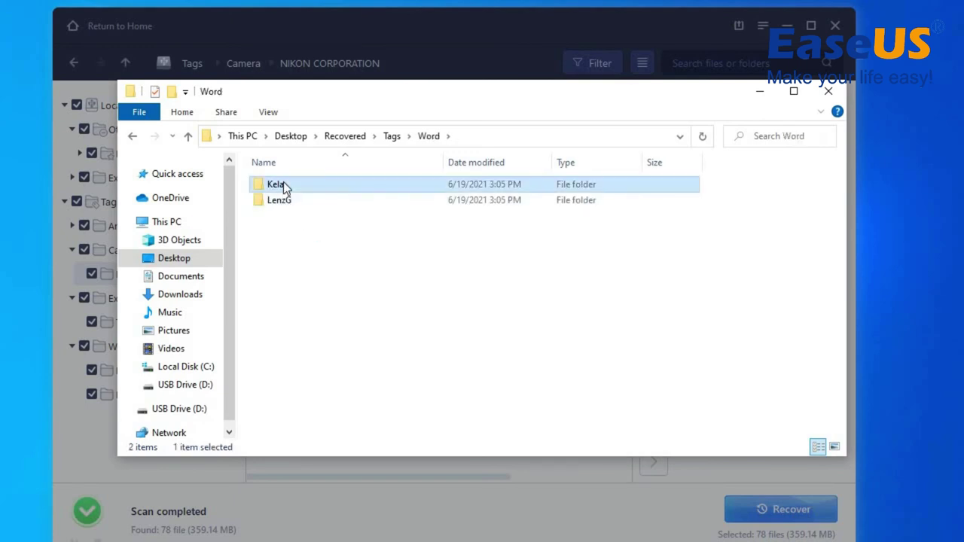
left_click(316, 189)
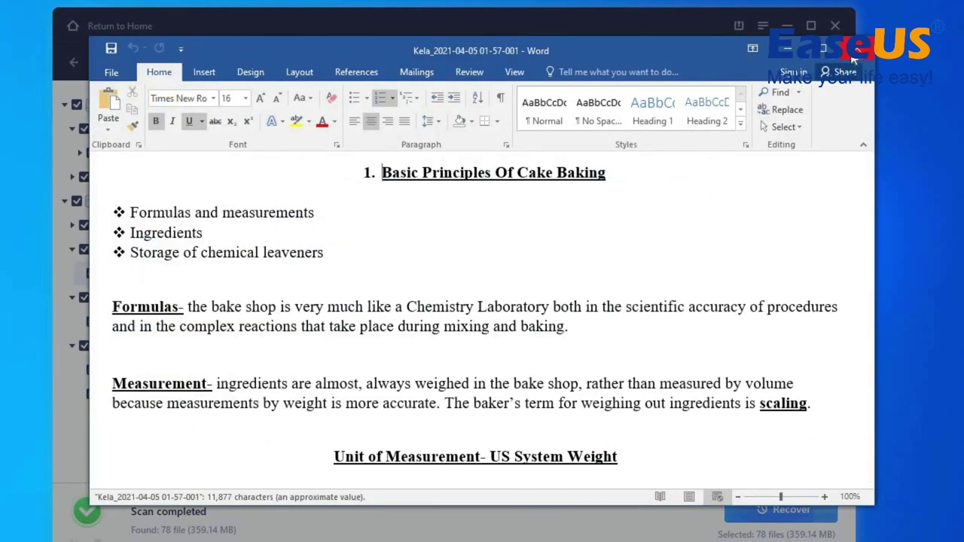
left_click(856, 53)
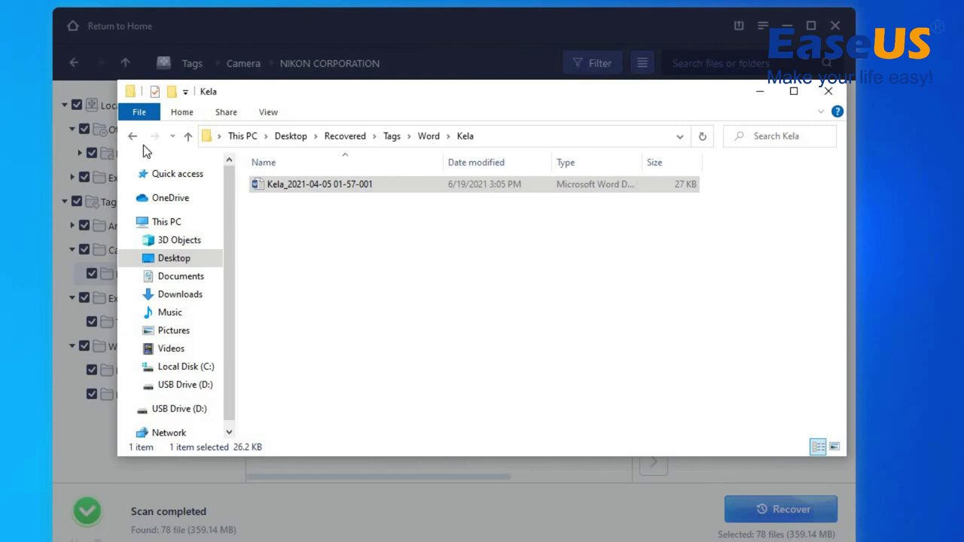
left_click(132, 136)
left_click(132, 136)
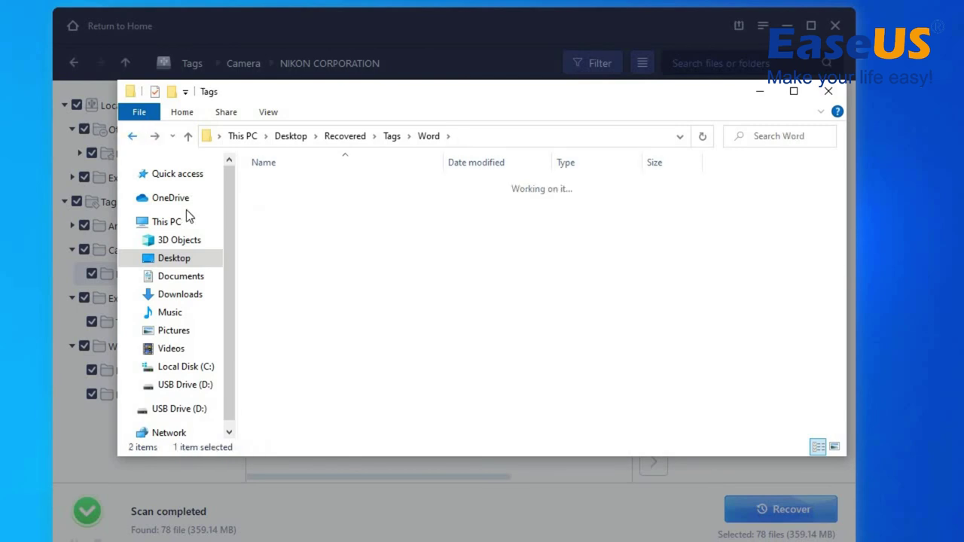
Inspect the recovered Excel folder and the Camera > NIKON CORPORATION photos.
double_click(292, 213)
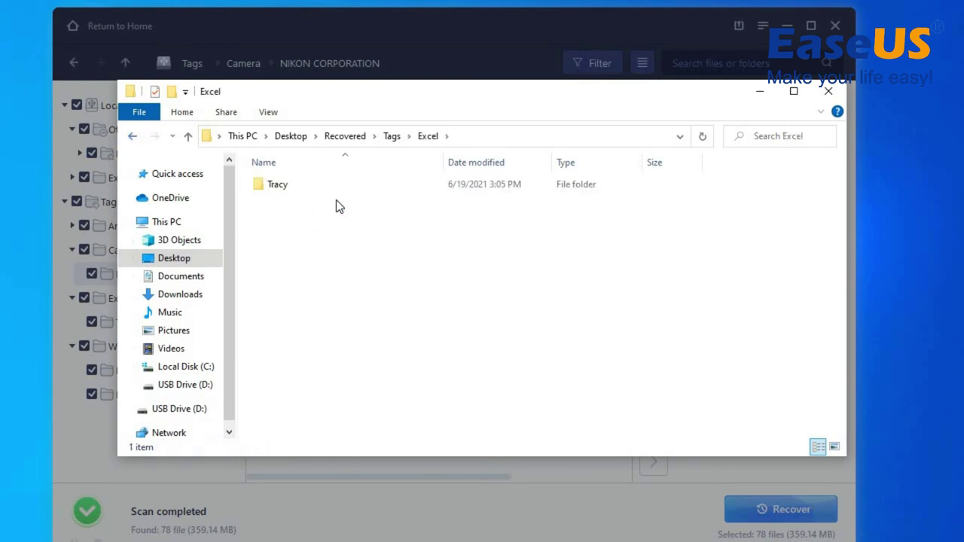
key("alt+Left")
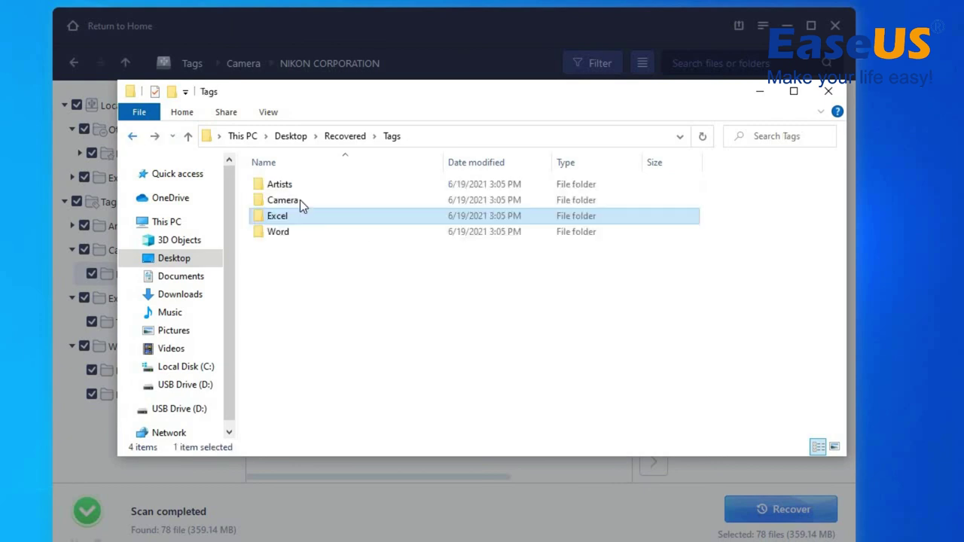
double_click(296, 195)
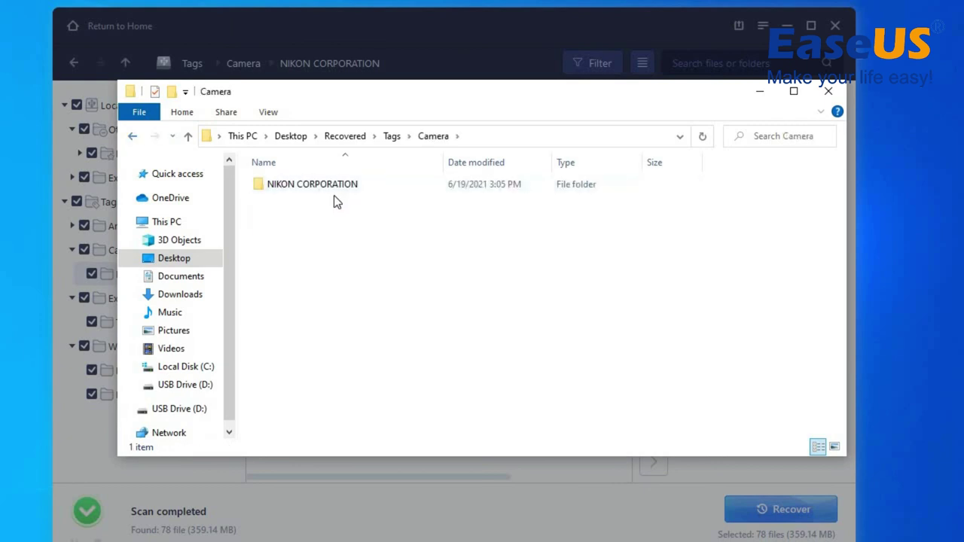
double_click(335, 184)
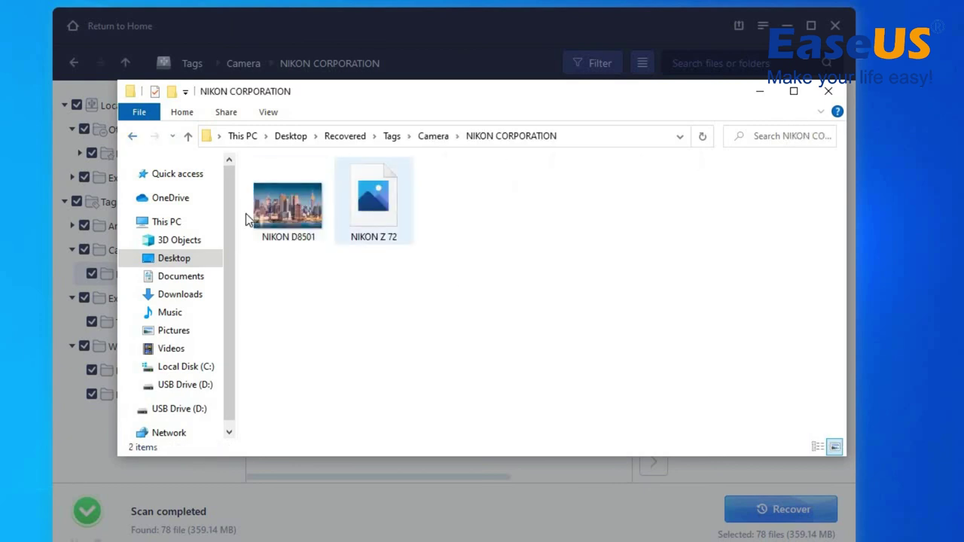
left_click(132, 136)
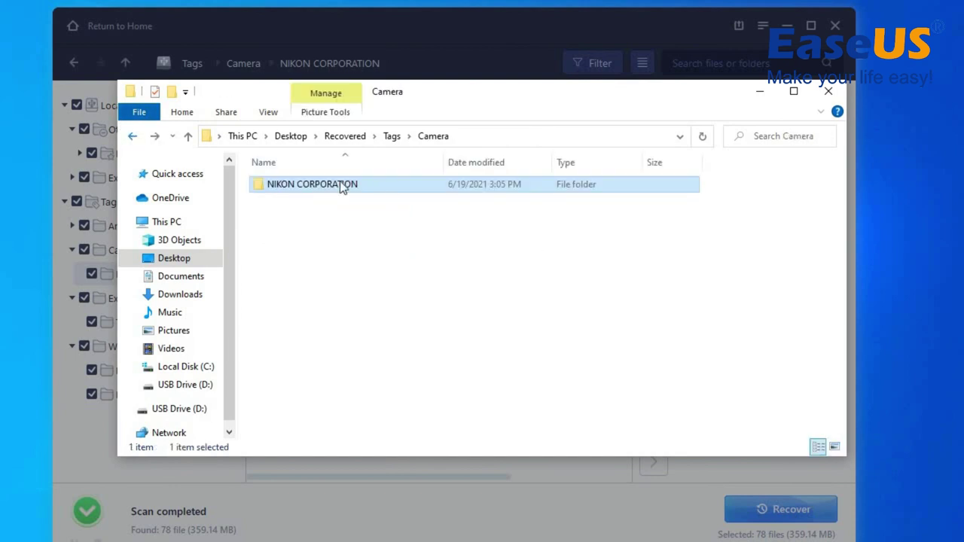
left_click(132, 137)
Confirm the Hillsong song under Artists, ending back in the Tags folder.
double_click(306, 185)
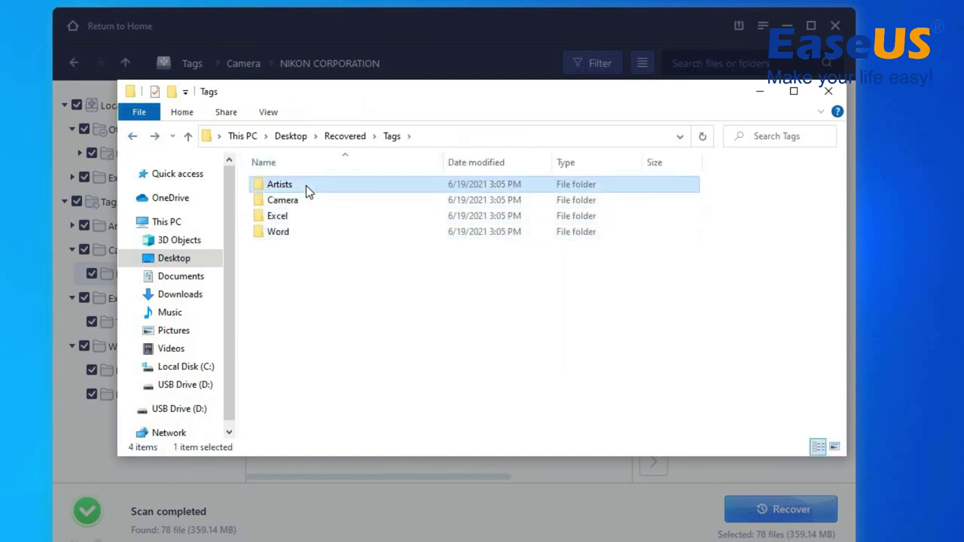
double_click(307, 214)
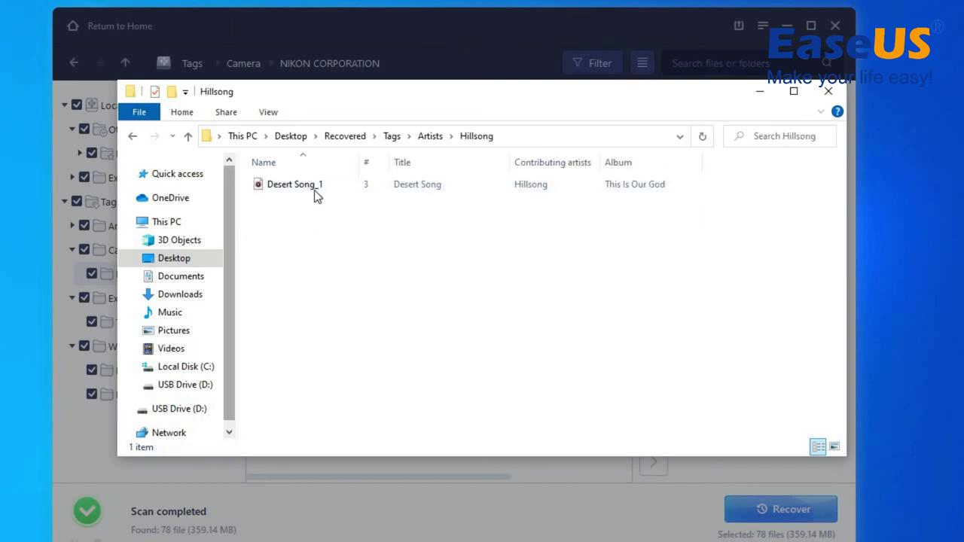
left_click(133, 137)
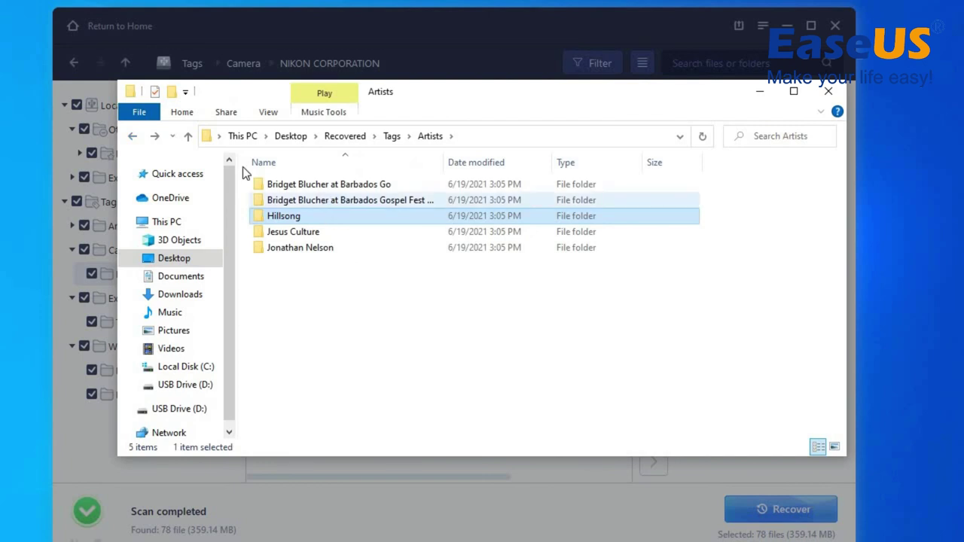
left_click(134, 136)
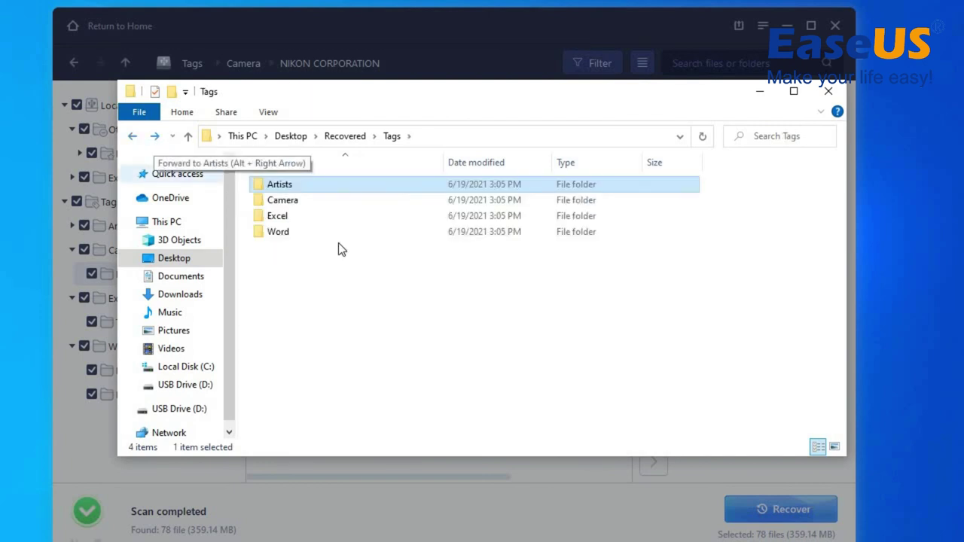
Navigate from the Recovered folder into Local Disk(D) > Other Lost Files to reach Files Lost Original Name.
left_click(348, 140)
left_click(328, 183)
double_click(328, 183)
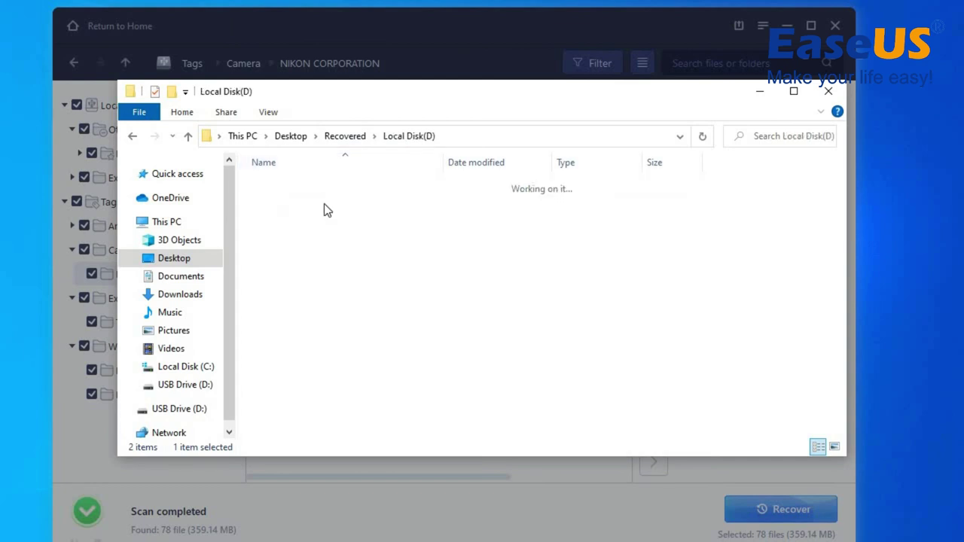
double_click(312, 199)
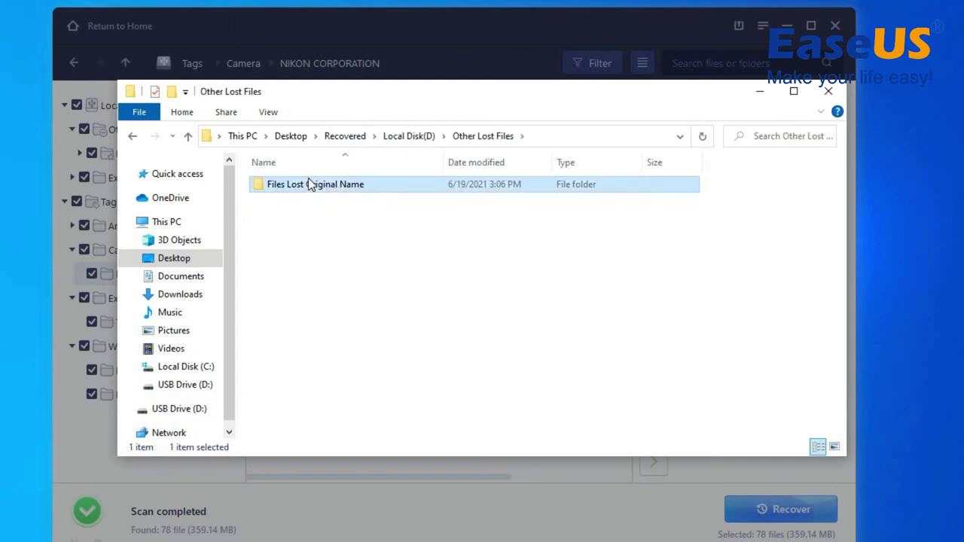